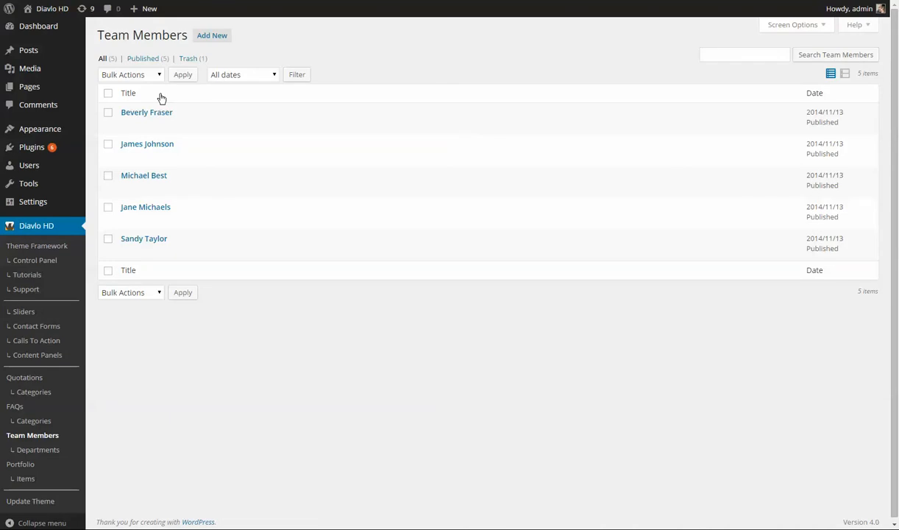
- Open the first team member for editing and add a data field labelled Position with the value President
click(126, 126)
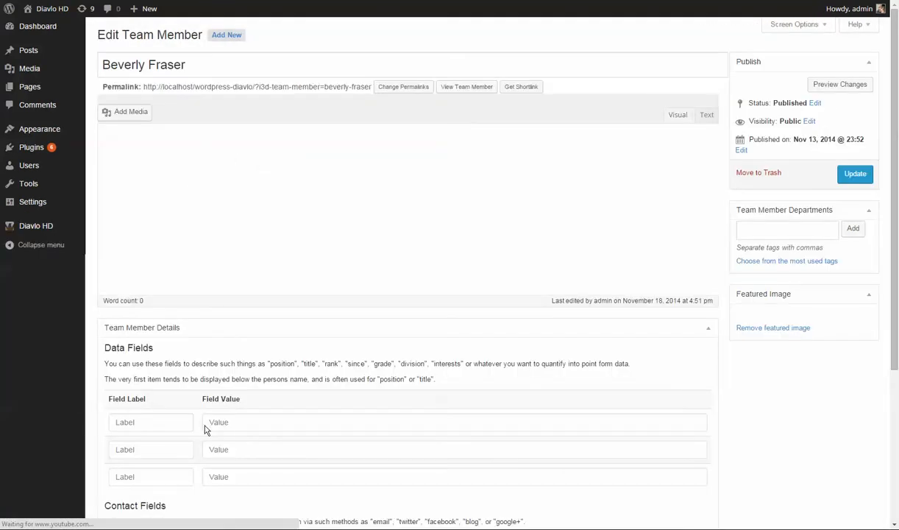
scroll(166, 414, down, 3)
click(143, 337)
text(Position)
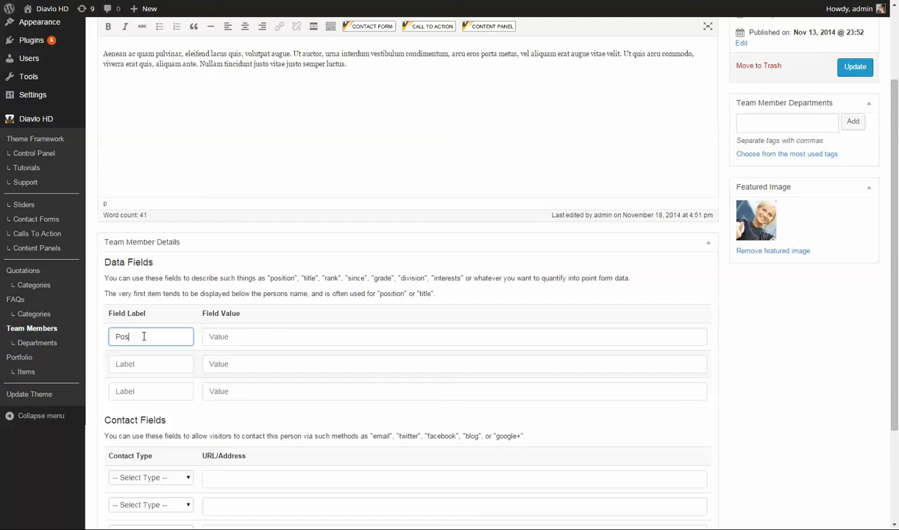
key(Tab)
text(President)
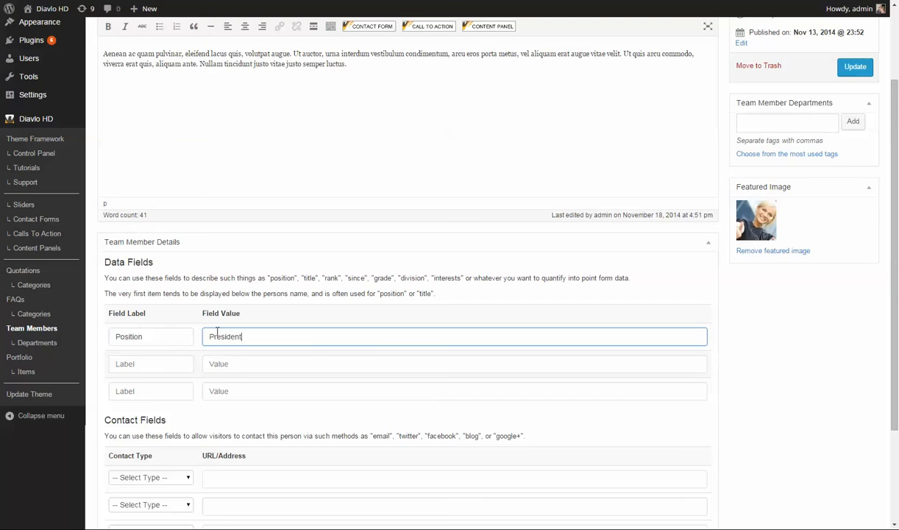
- Fill the second data field with the label Years and the value 12
click(177, 357)
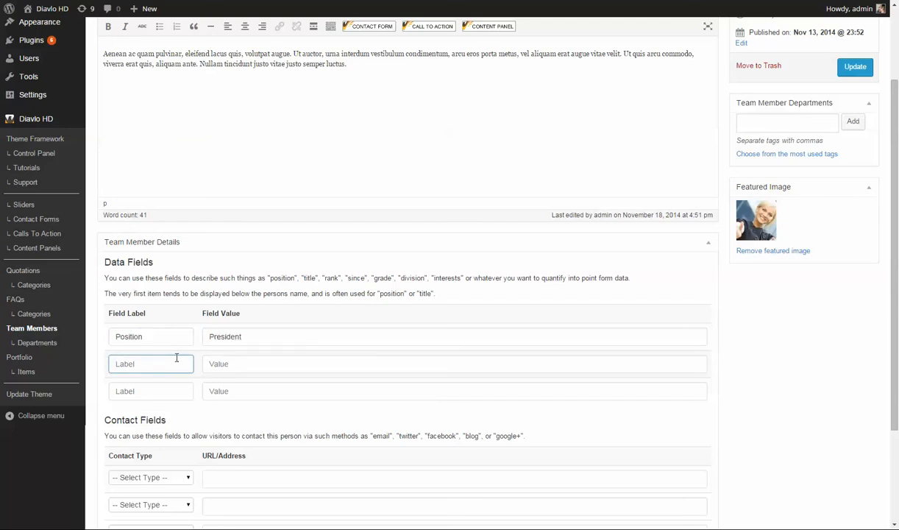
text(Years)
key(Tab)
text(12)
key(Tab)
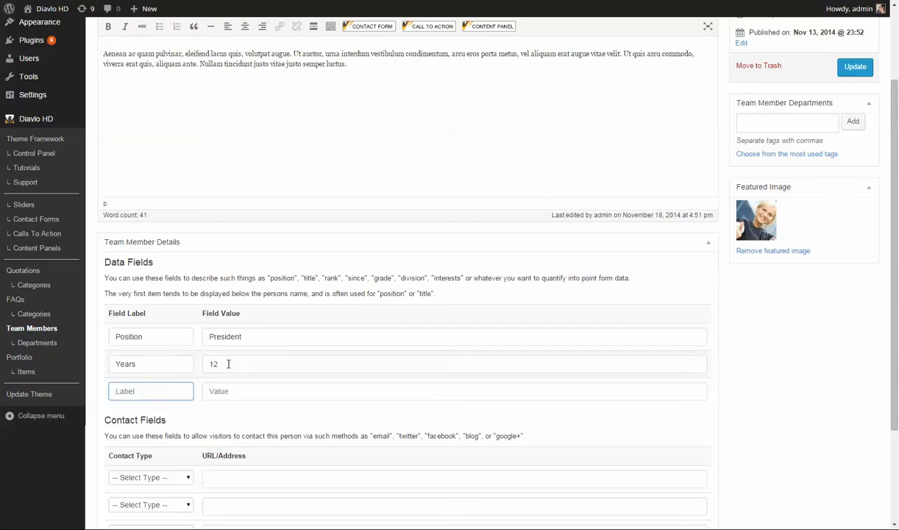
- Change the second data field to the label Hired and the value 2002
drag(144, 363, 74, 368)
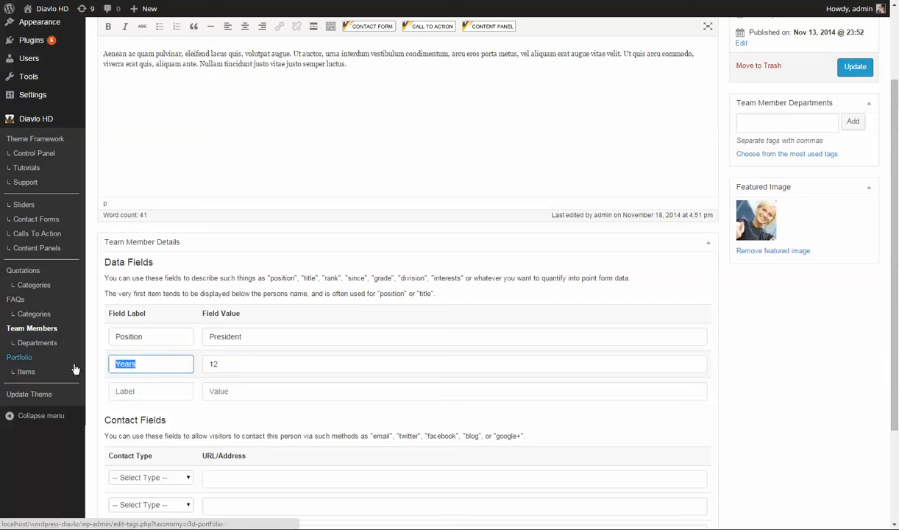
text(Hired)
key(Tab)
text(2002)
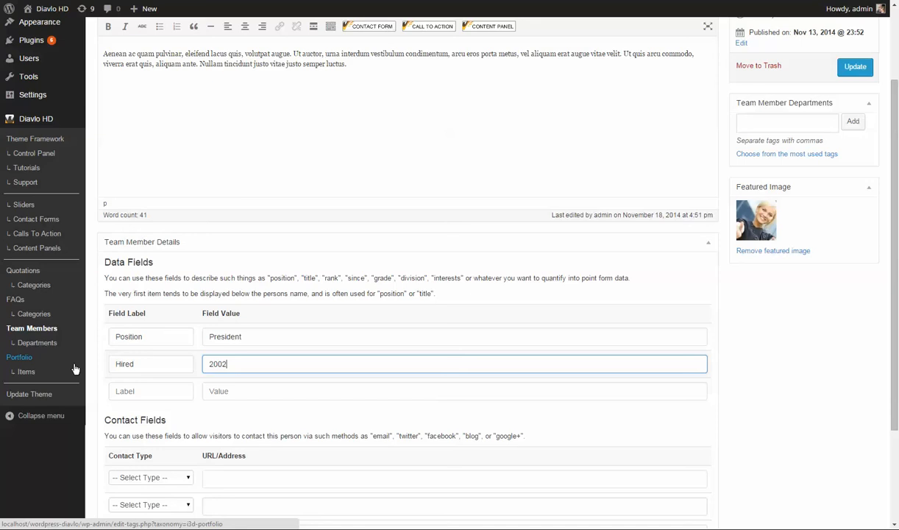
key(Tab)
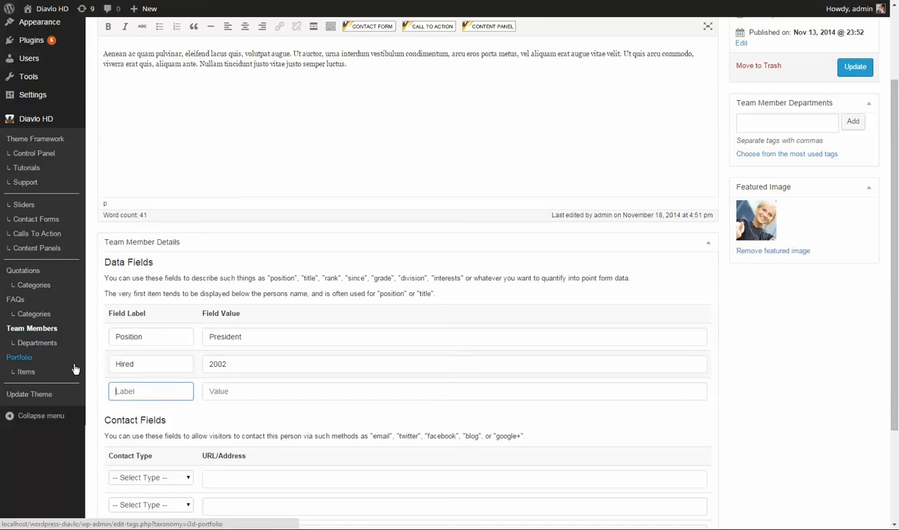
- Fill the third data field with the label Likes and the value Pizza
text(Likes)
key(Tab)
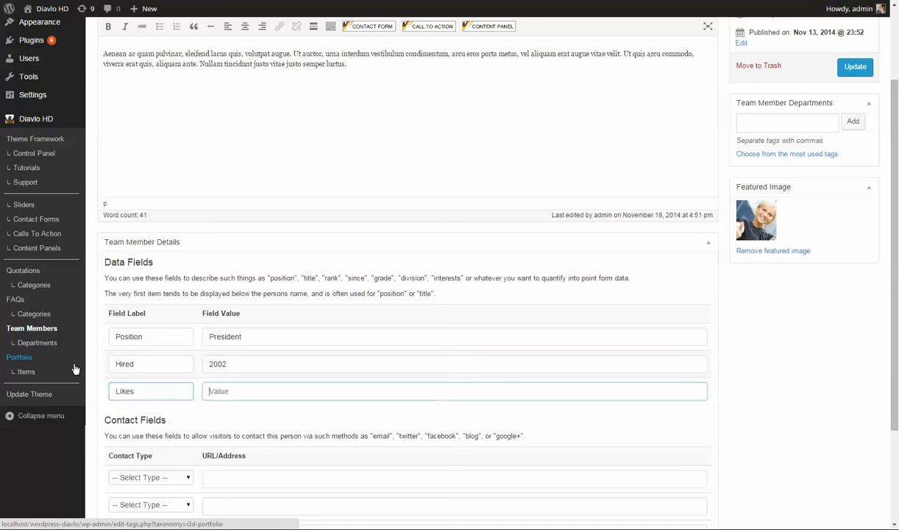
key(shift+Tab)
text(Likes)
key(Tab)
text(Pizza)
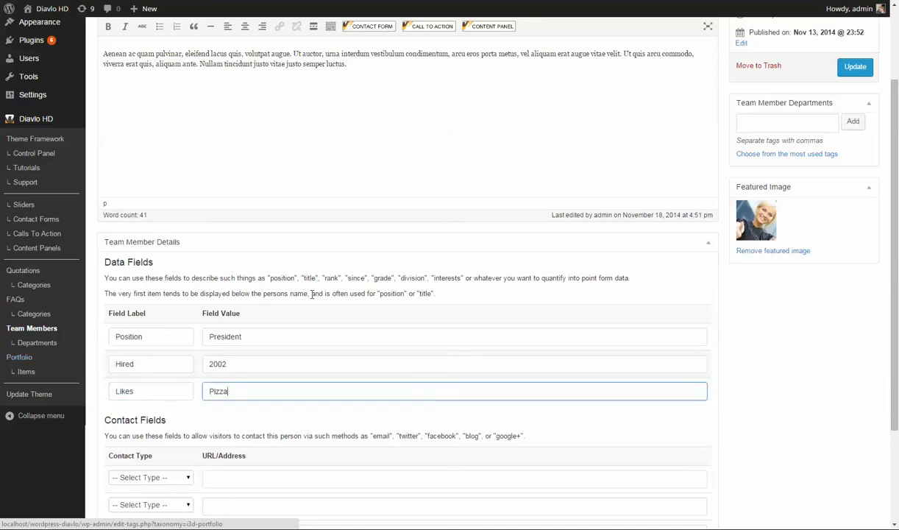
- Set the first contact field to Email, enter the contact's e-mail address, and try to update the team member
scroll(309, 243, down, 1)
click(171, 429)
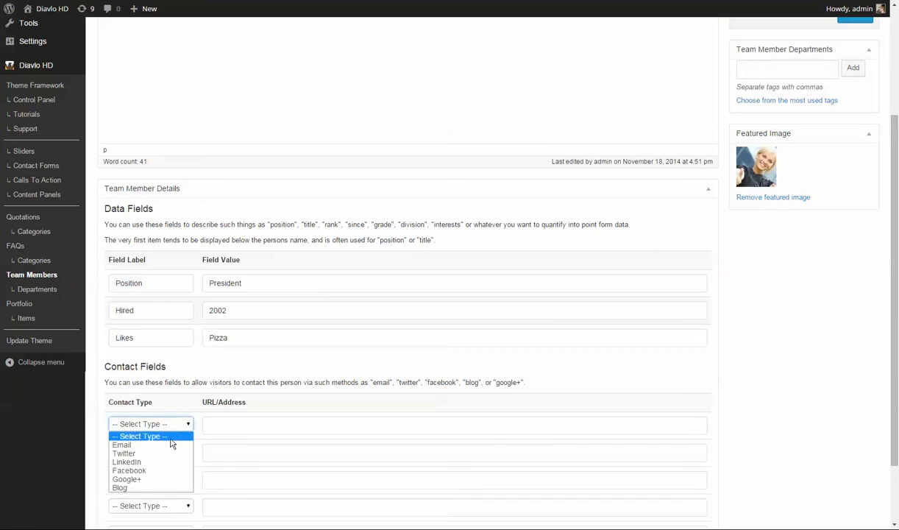
click(144, 444)
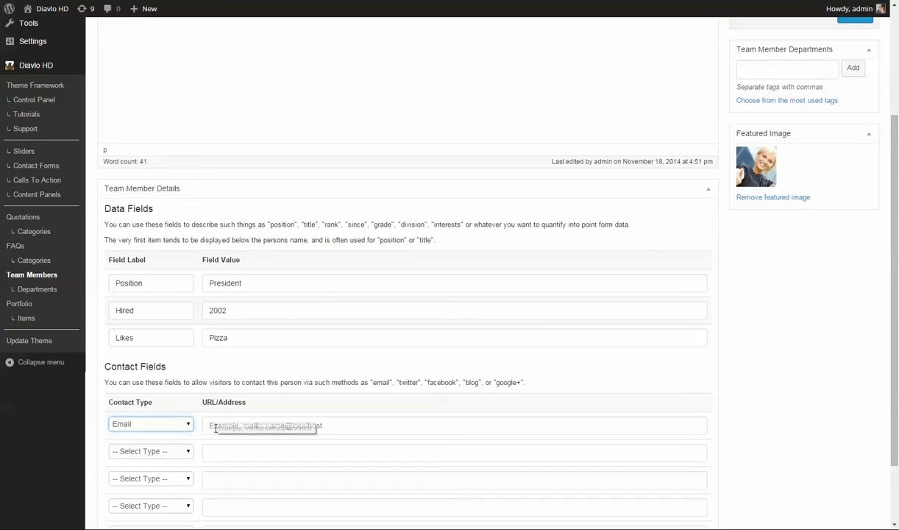
click(614, 424)
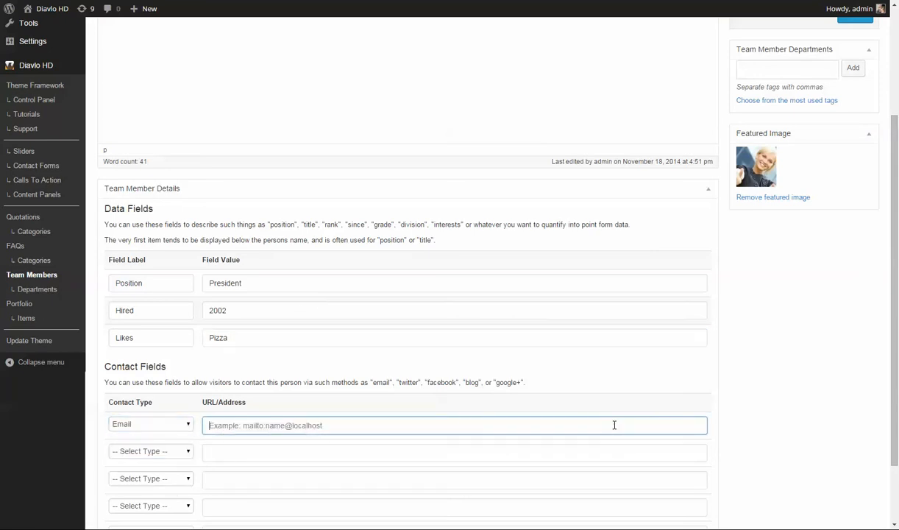
text(somename@somesite.com)
click(856, 21)
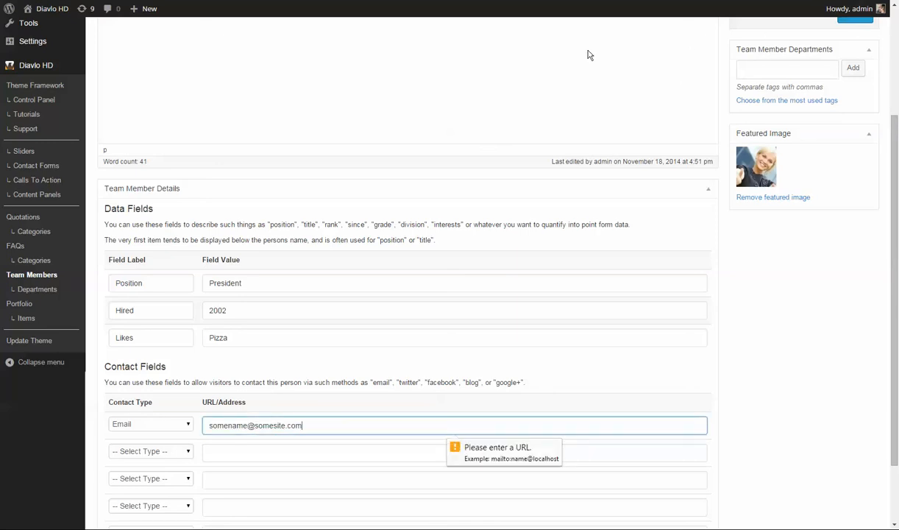
- Prefix the contact's e-mail address with "mailto:" and update the team member
click(208, 425)
text(mailto:)
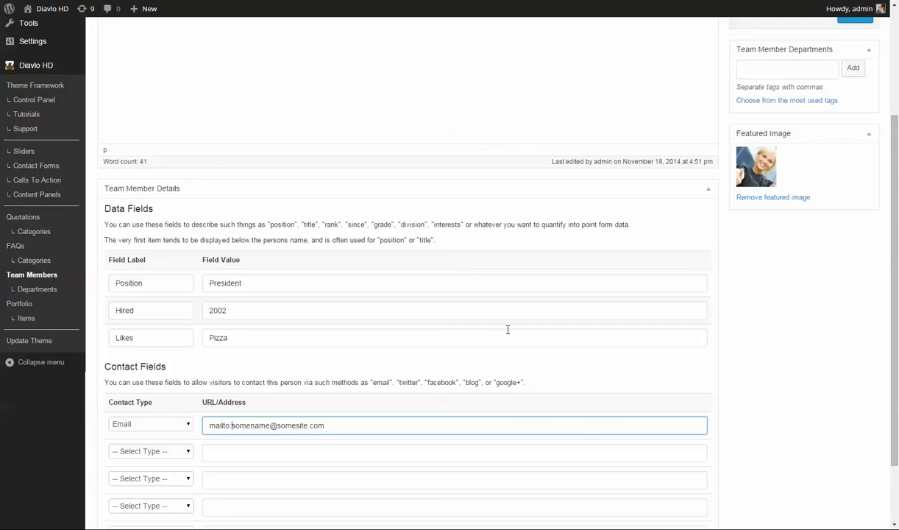
click(861, 27)
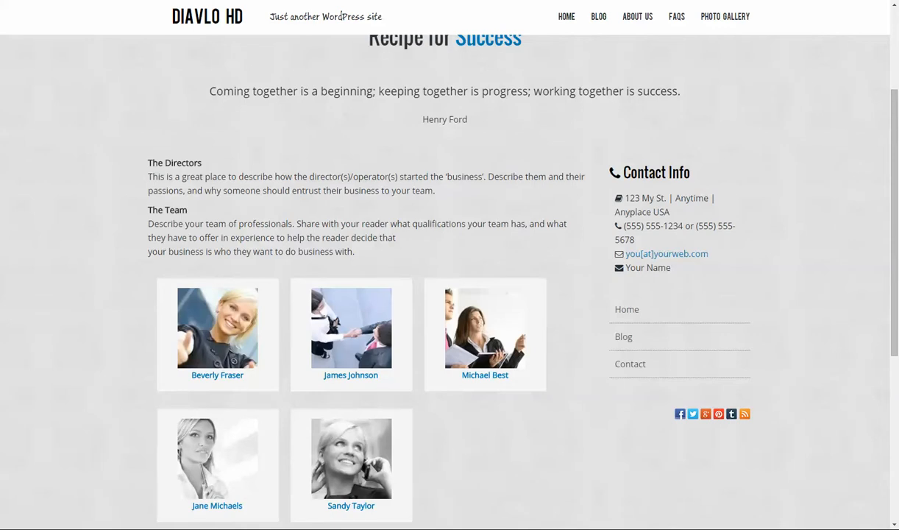
- Reload the public team page and open the edited member's profile to check the position and other details
key(F5)
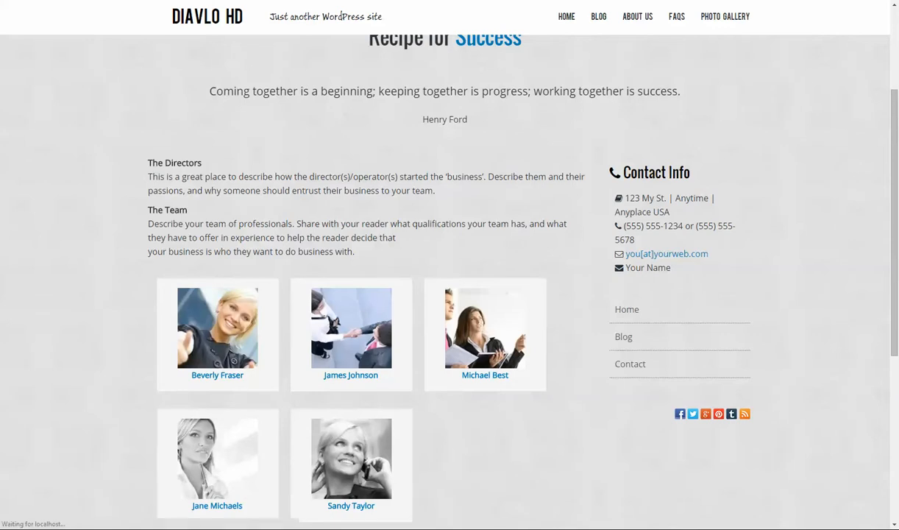
scroll(298, 287, down, 4)
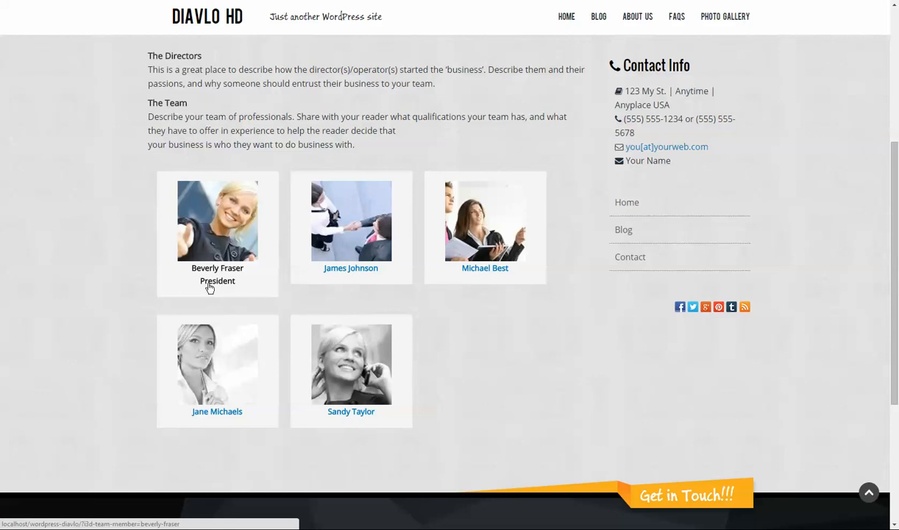
click(210, 284)
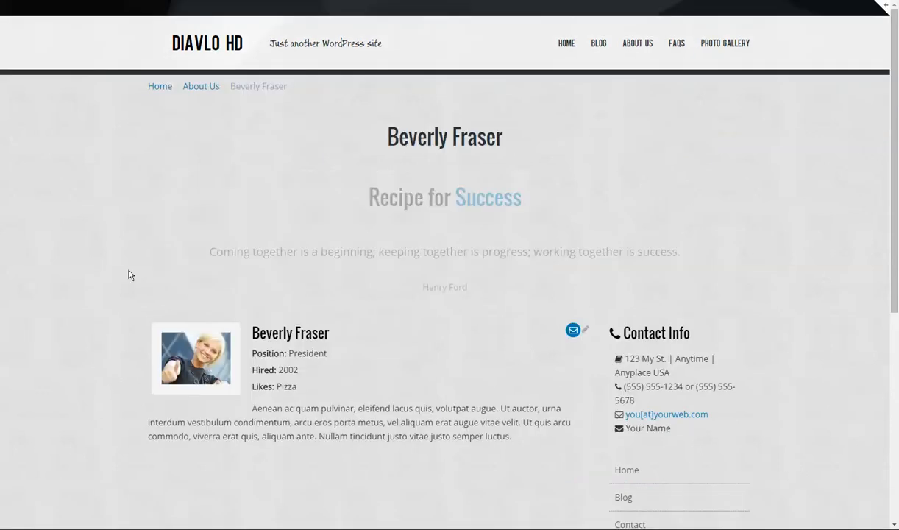
scroll(129, 274, down, 1)
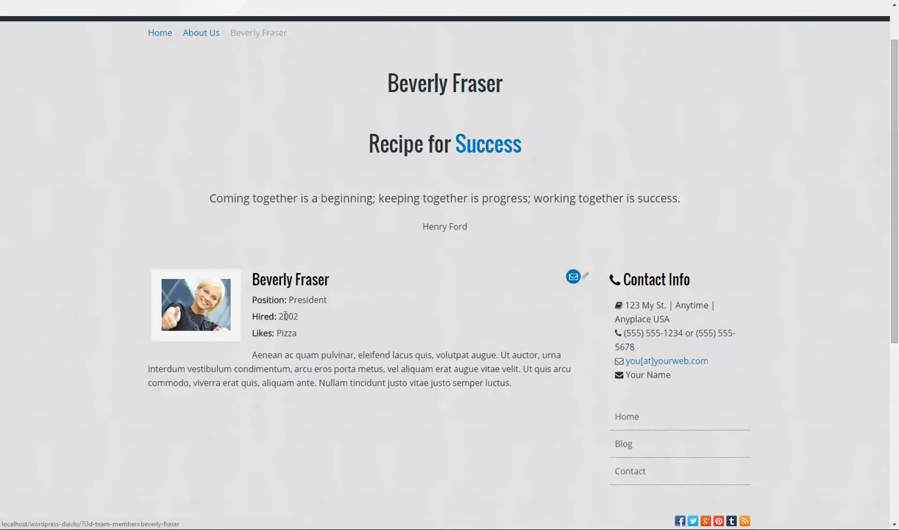
drag(253, 302, 331, 301)
click(328, 304)
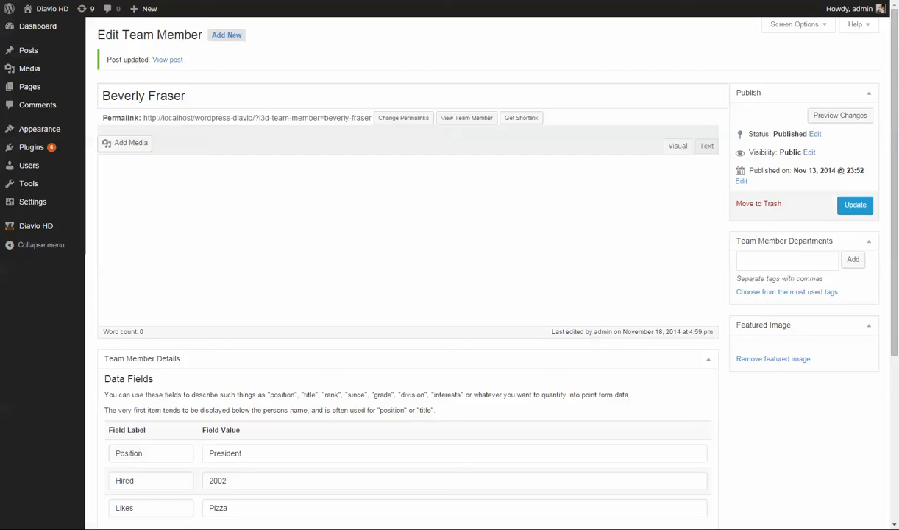
- Return to the team member editor and clear the labels and values of the Hired and Likes data fields
drag(229, 498, 144, 475)
key(BackSpace)
key(BackSpace)
scroll(144, 475, down, 2)
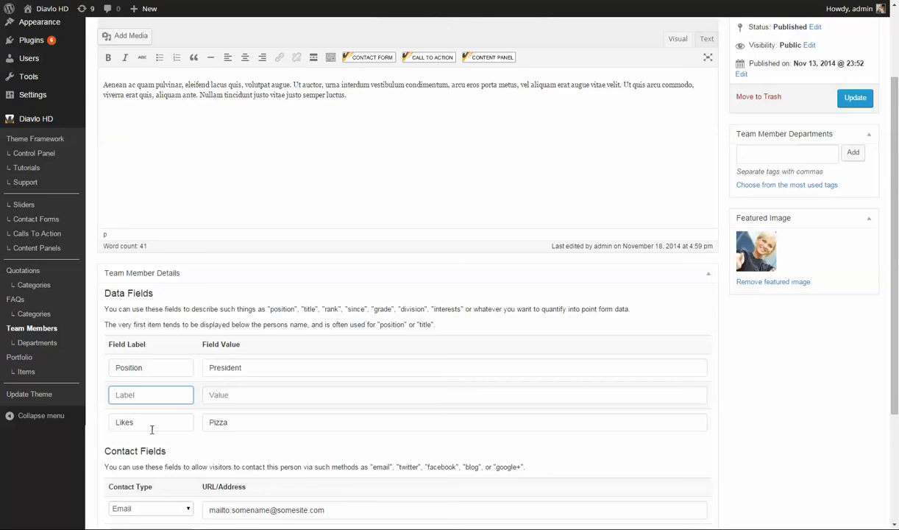
drag(138, 412, 108, 405)
key(BackSpace)
click(264, 422)
drag(175, 422, 181, 425)
key(BackSpace)
- Reset the Email contact type to "-- Select Type --" and update the team member
click(188, 510)
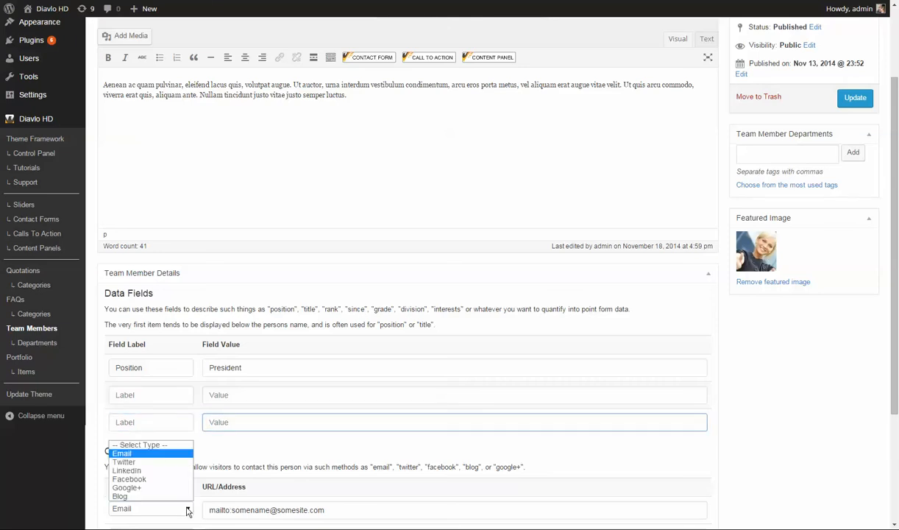
click(166, 445)
click(853, 99)
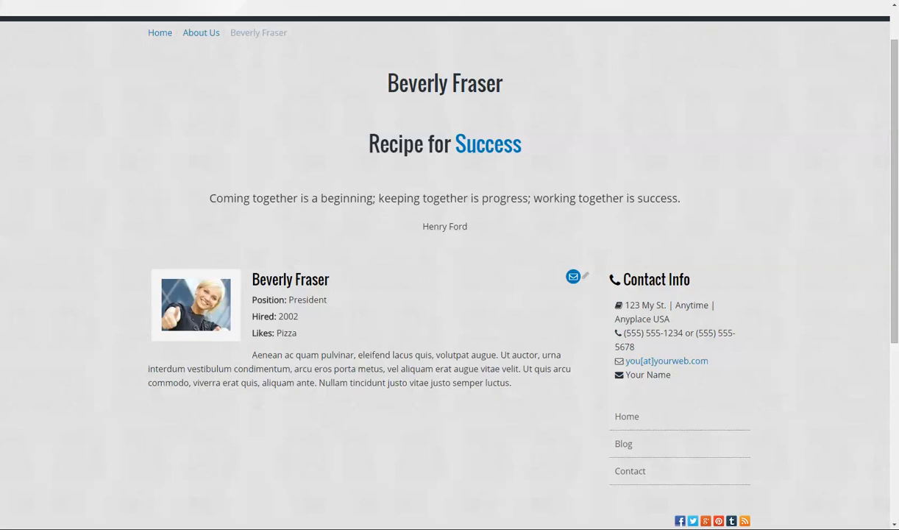
- Reload the member's public profile to check the changes, then return to the About Us page's team list
key(F5)
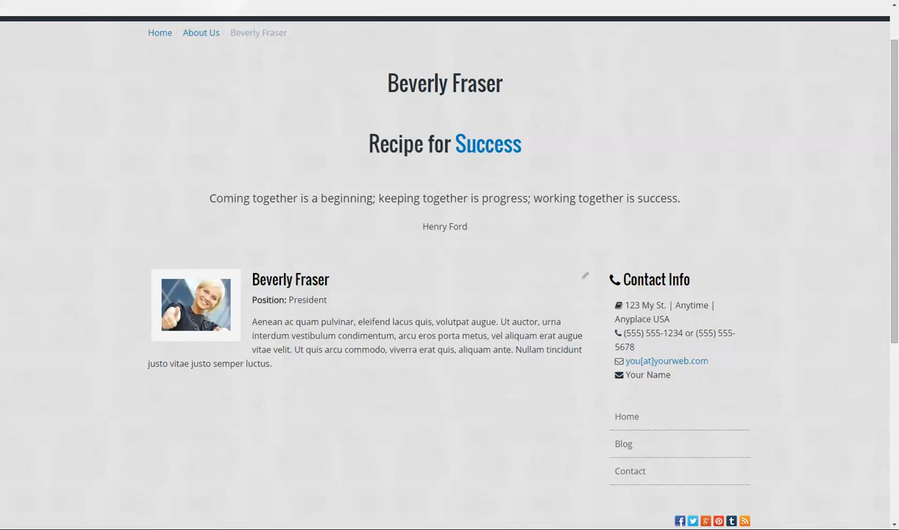
click(201, 32)
scroll(360, 407, down, 1)
scroll(361, 406, down, 1)
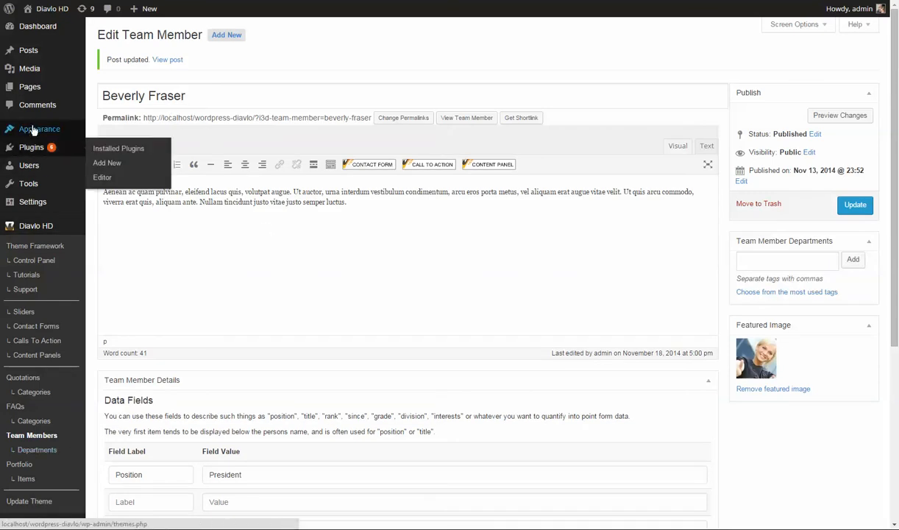
- Open the About Us page for editing from the WordPress list of all pages
mouse_move(33, 131)
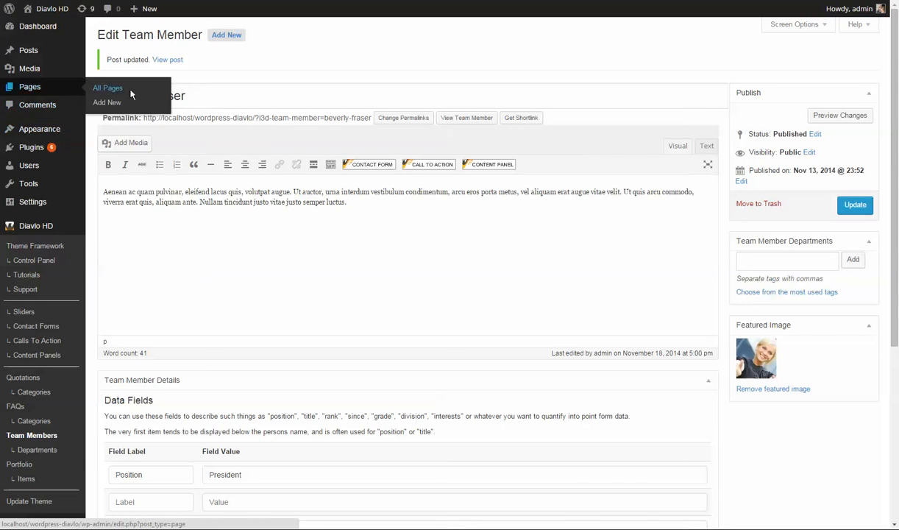
click(130, 94)
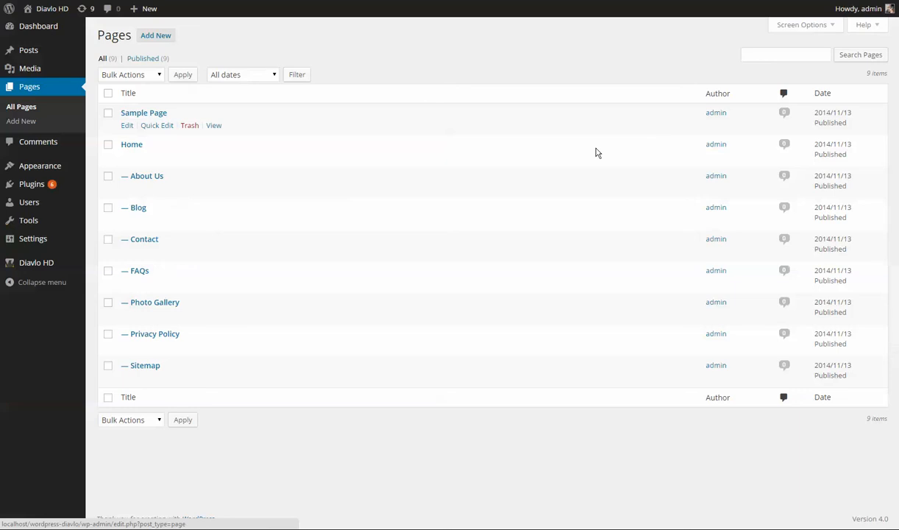
click(128, 193)
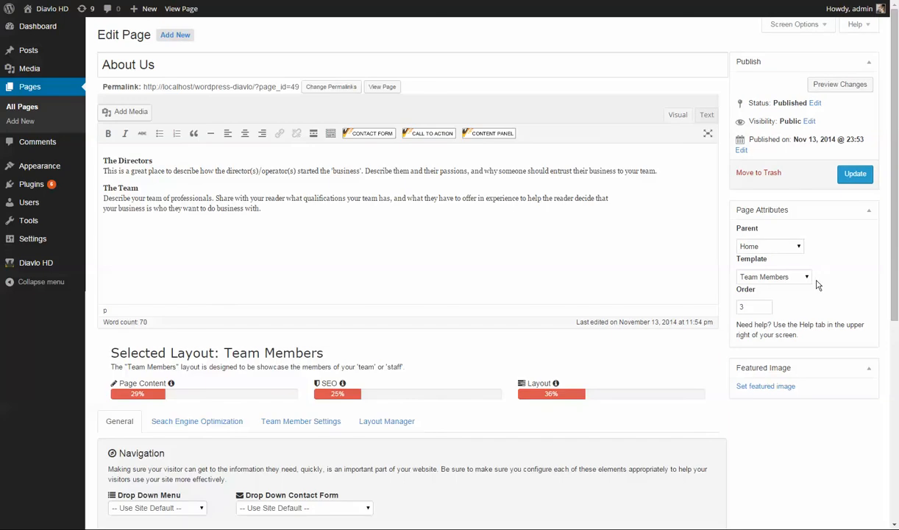
- Set the About Us page's team member display style to Isotope Portfolio and update the page
scroll(790, 379, down, 1)
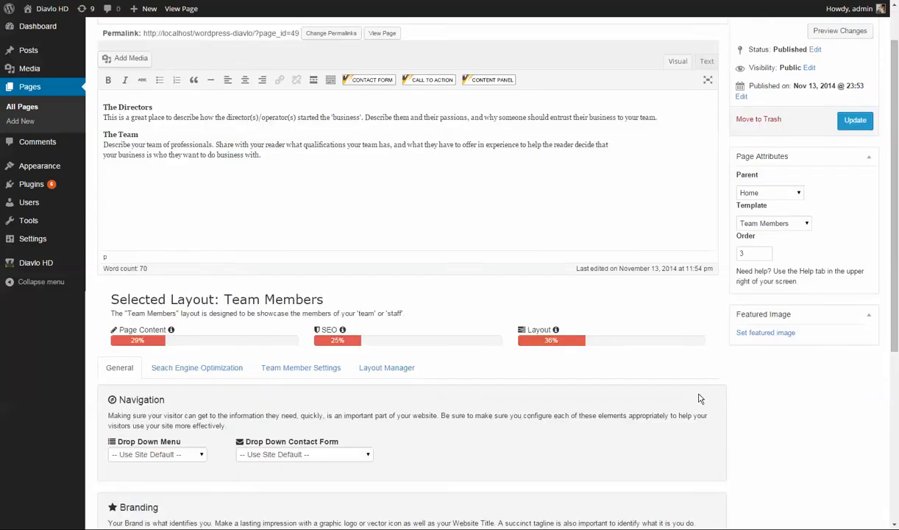
click(283, 368)
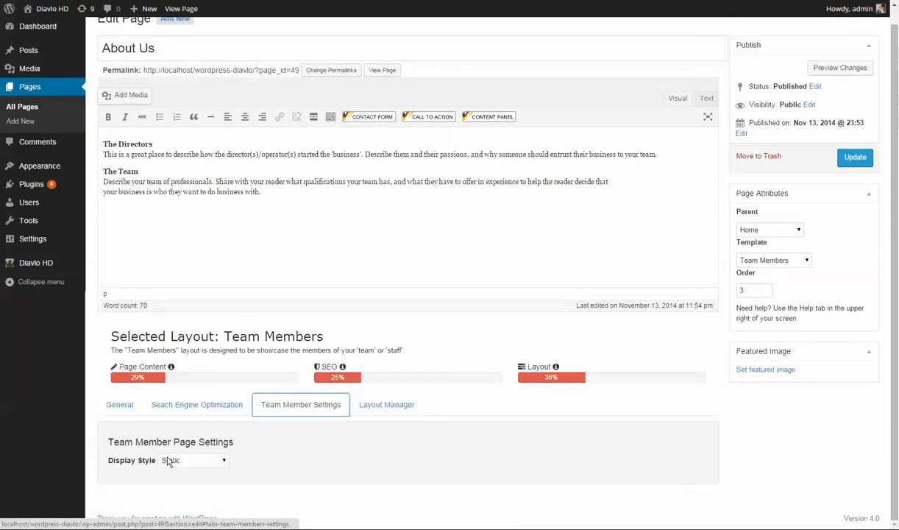
click(172, 461)
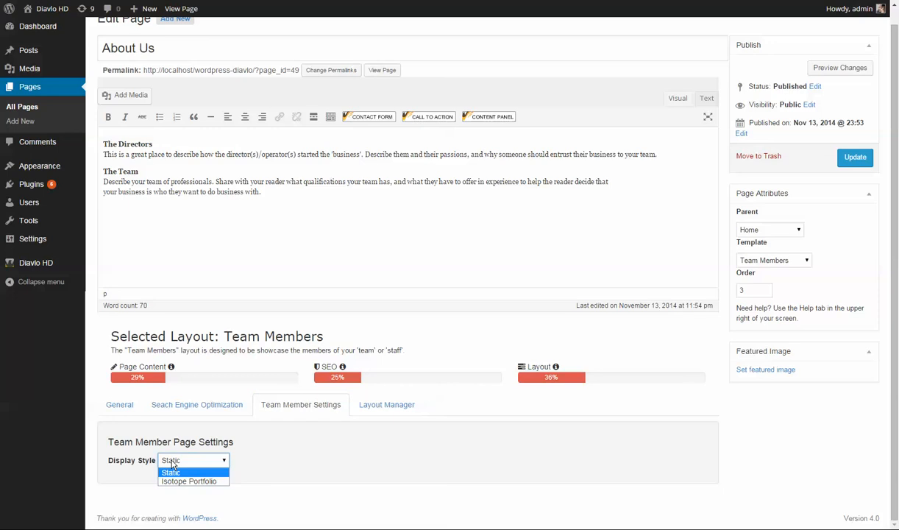
click(179, 481)
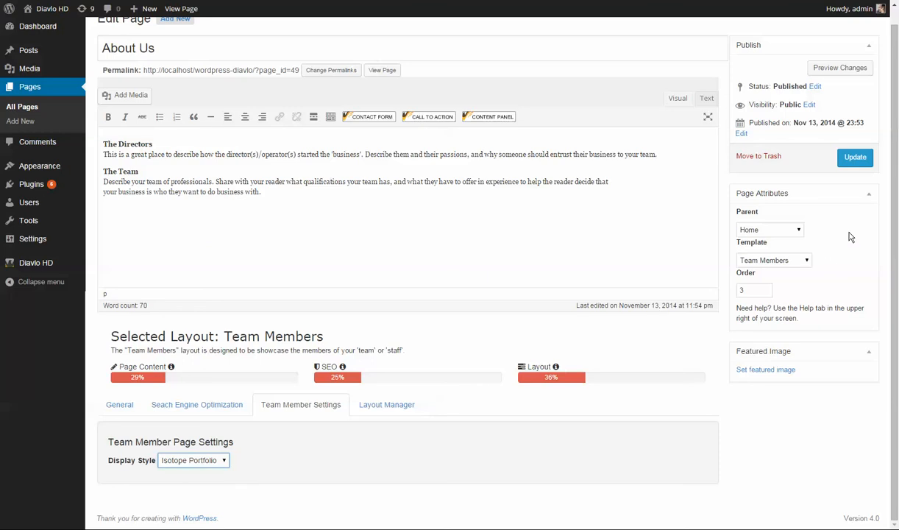
click(856, 158)
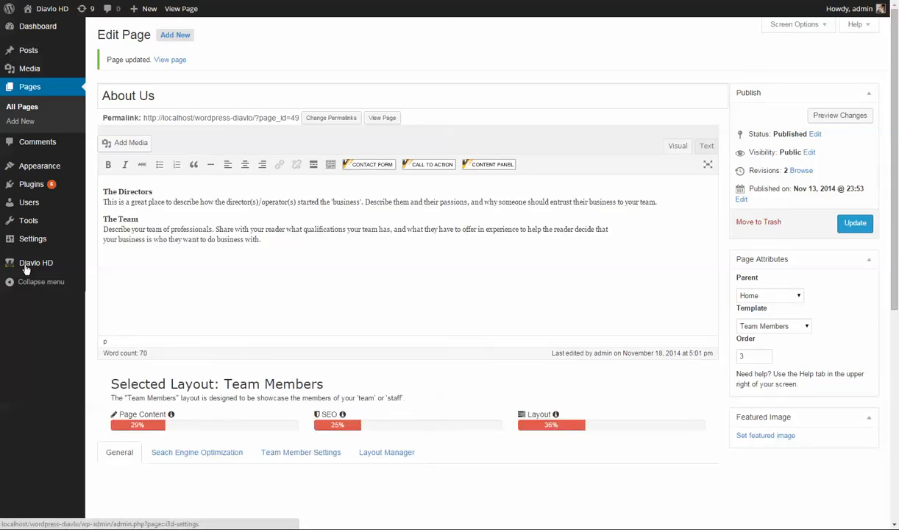
- Open the first team member in the Diavlo HD team list, assign the Corporate department and update the entry
mouse_move(26, 265)
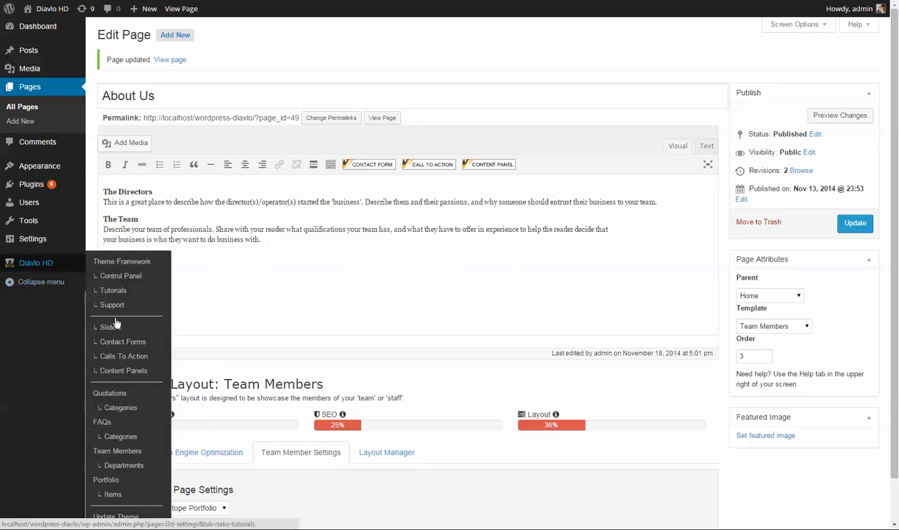
click(115, 452)
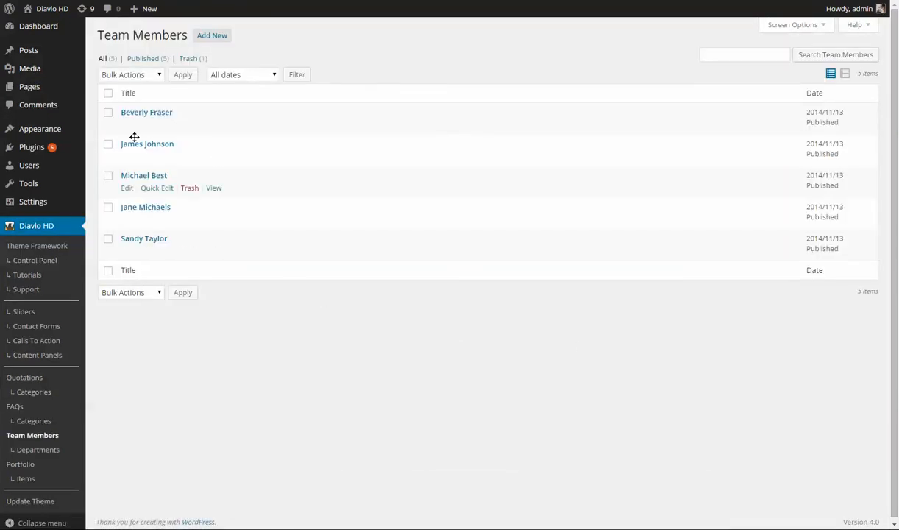
click(128, 127)
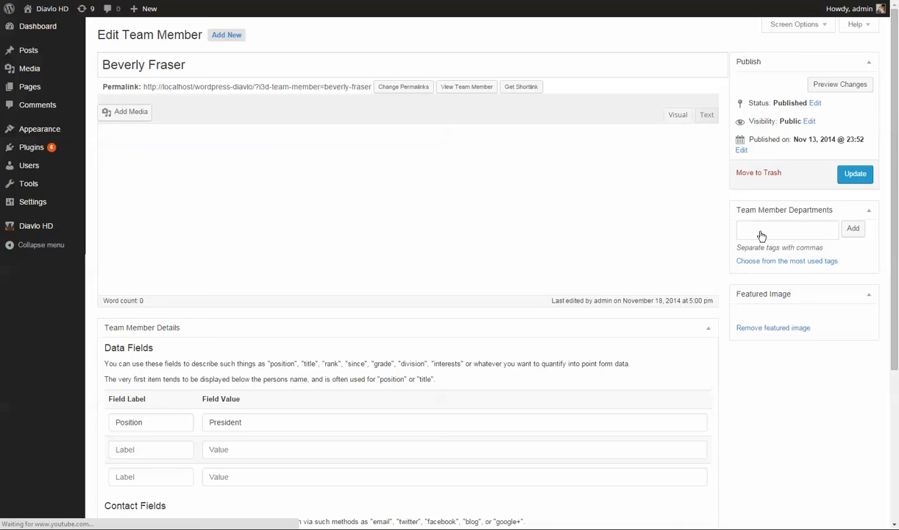
click(761, 231)
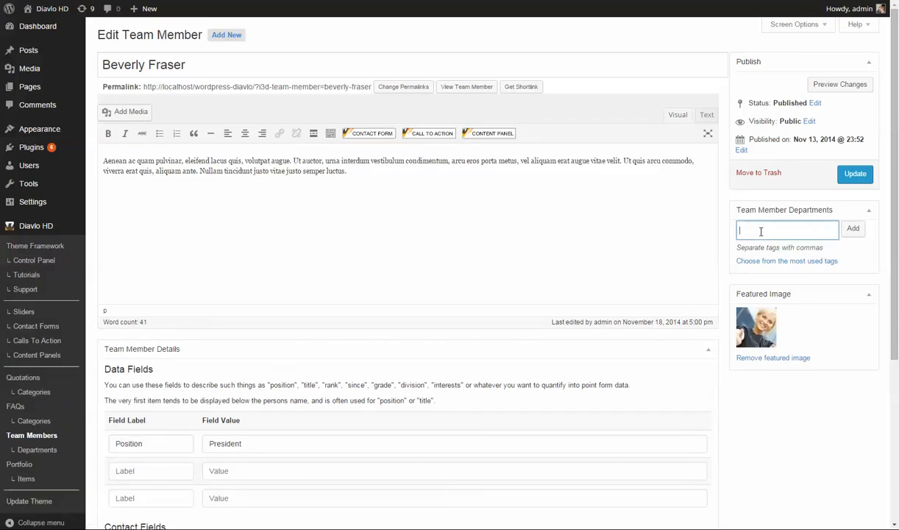
text(Corporate)
click(853, 228)
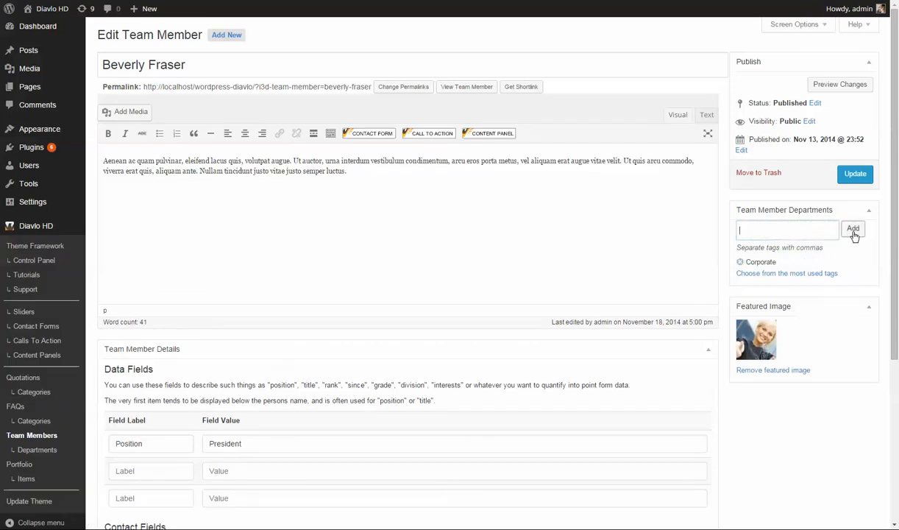
click(855, 174)
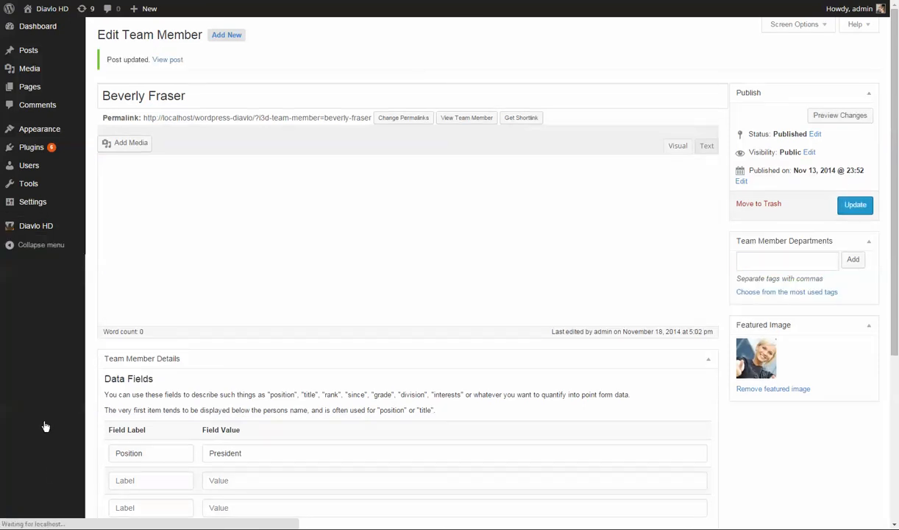
- Open the second team member in the Team Members list, assign the Sales department and update the entry
click(31, 437)
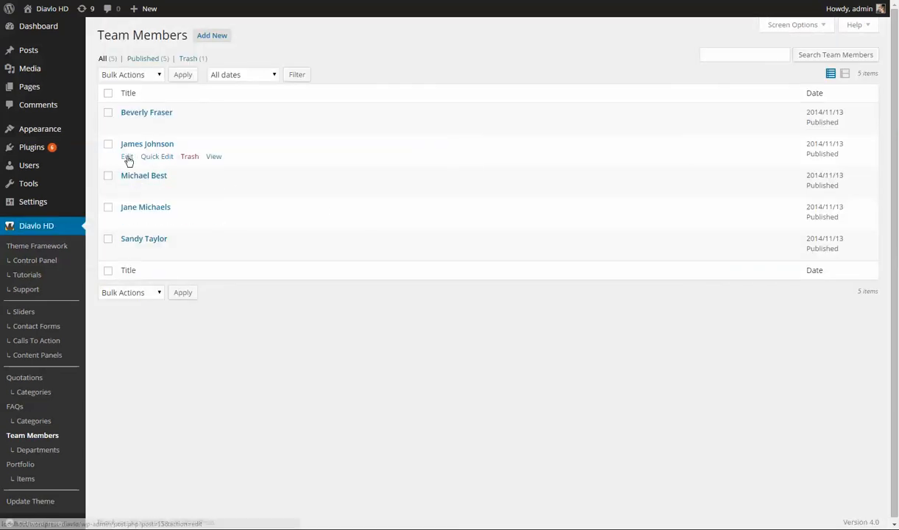
click(128, 160)
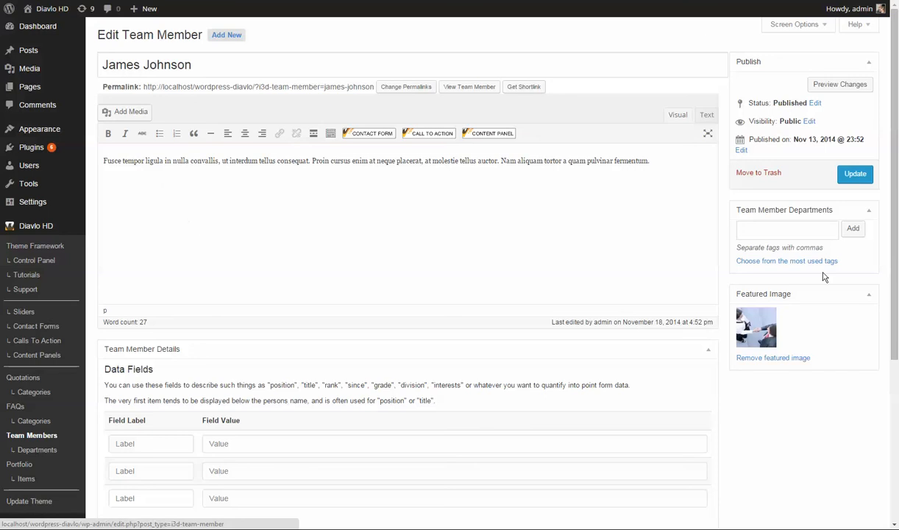
click(777, 227)
text(Sales)
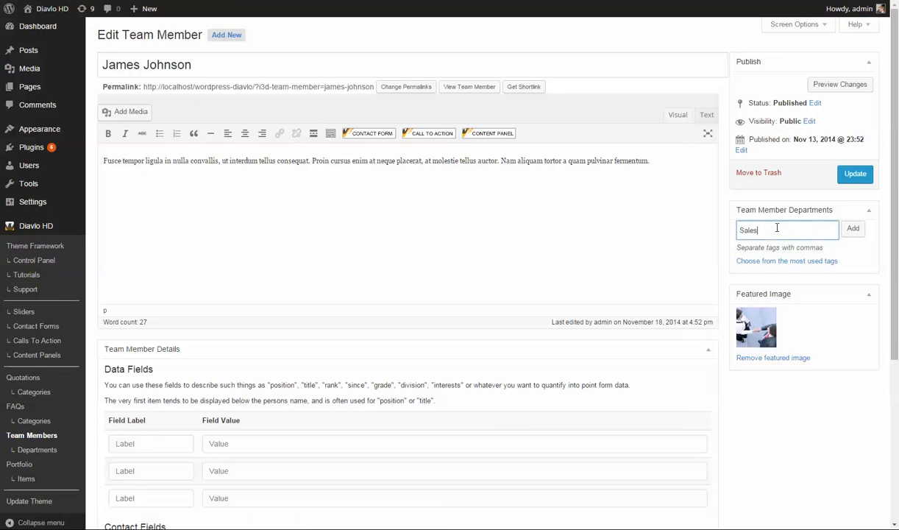
click(853, 229)
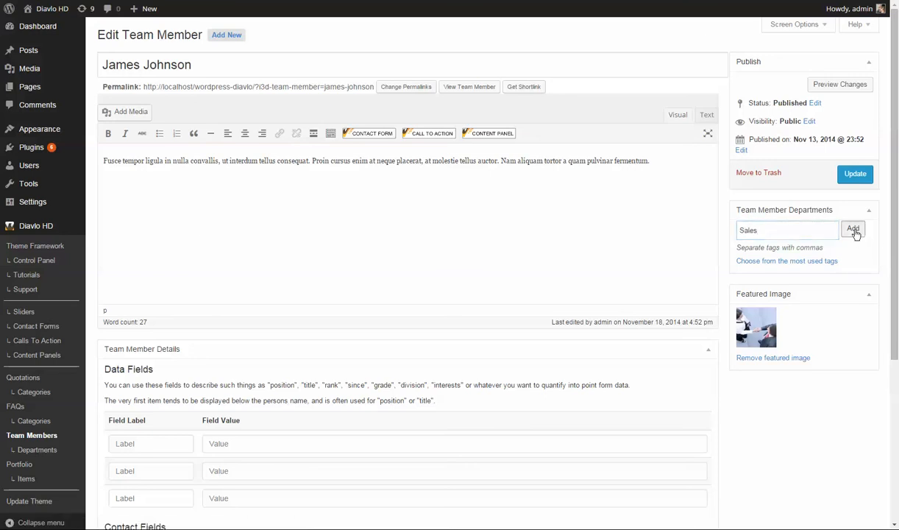
click(858, 174)
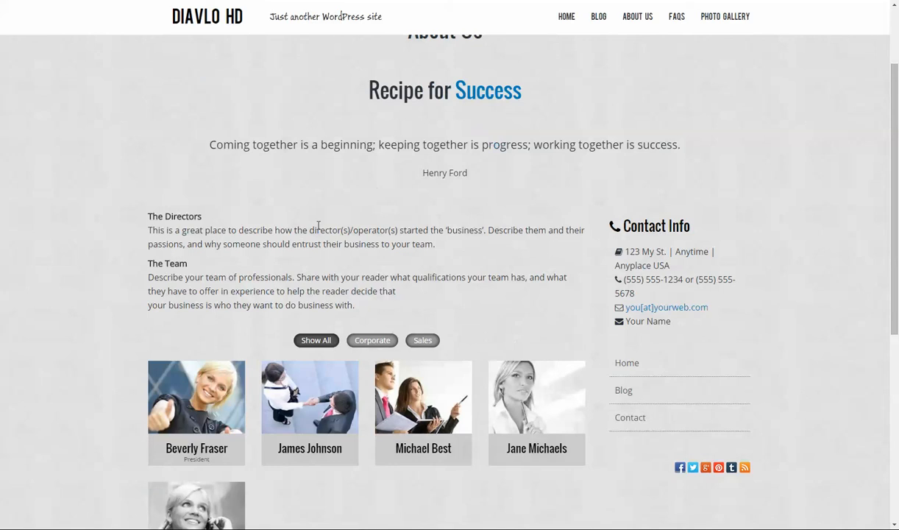
- Filter the public About Us page's team portfolio by Corporate and by Sales, and return to Show All
scroll(294, 225, down, 1)
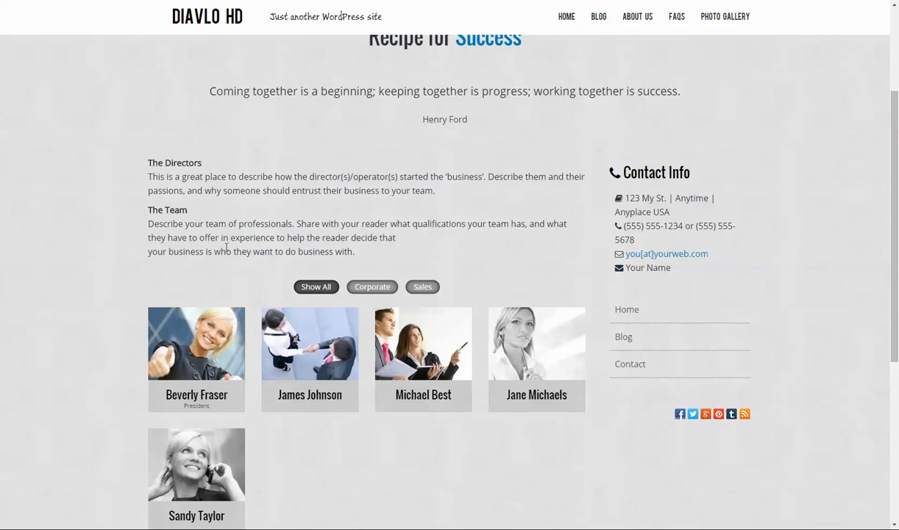
click(370, 287)
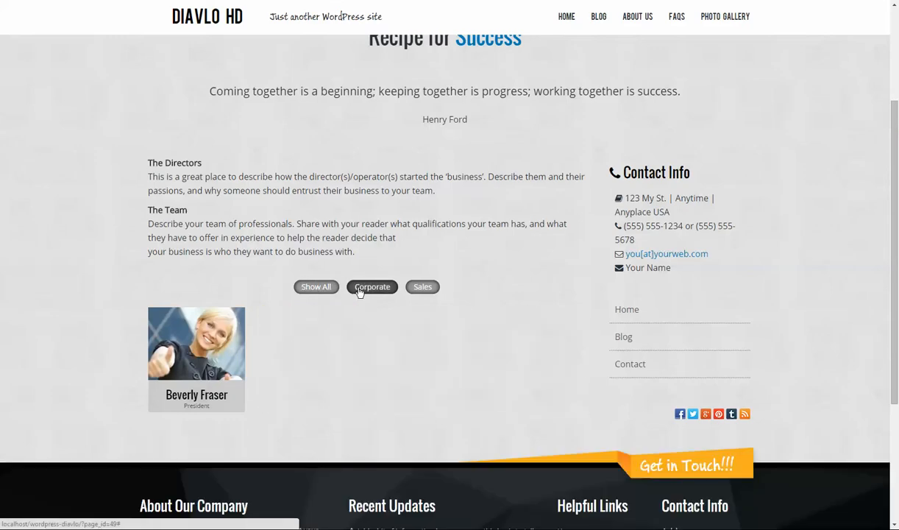
click(425, 287)
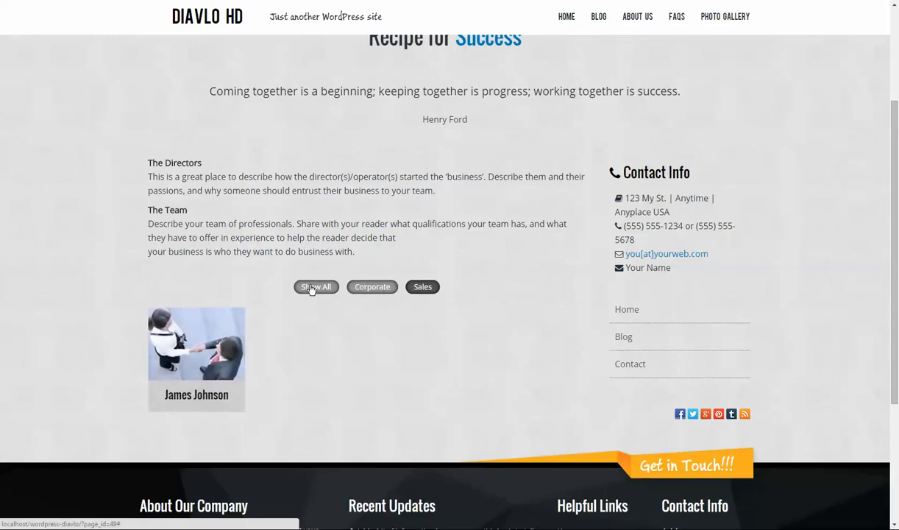
click(312, 287)
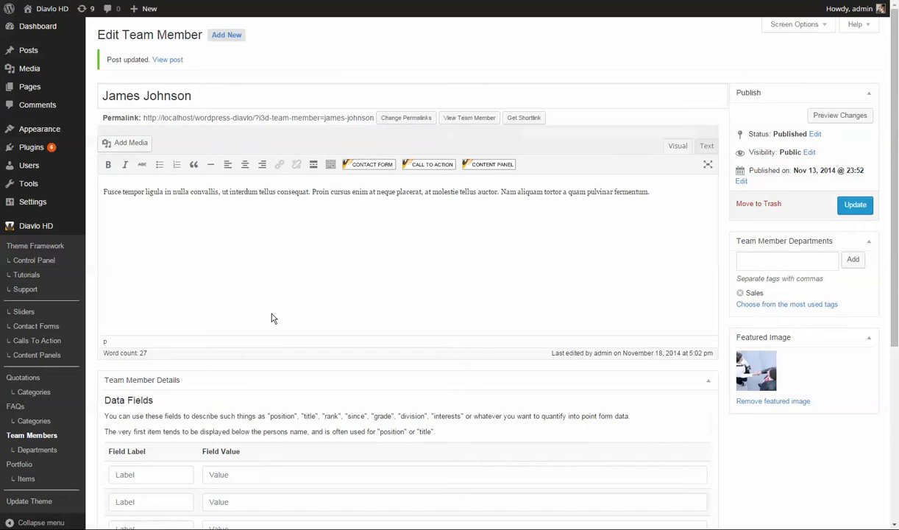
- Open the About Us page for editing, set its team member display style to Static and update the page
mouse_move(28, 131)
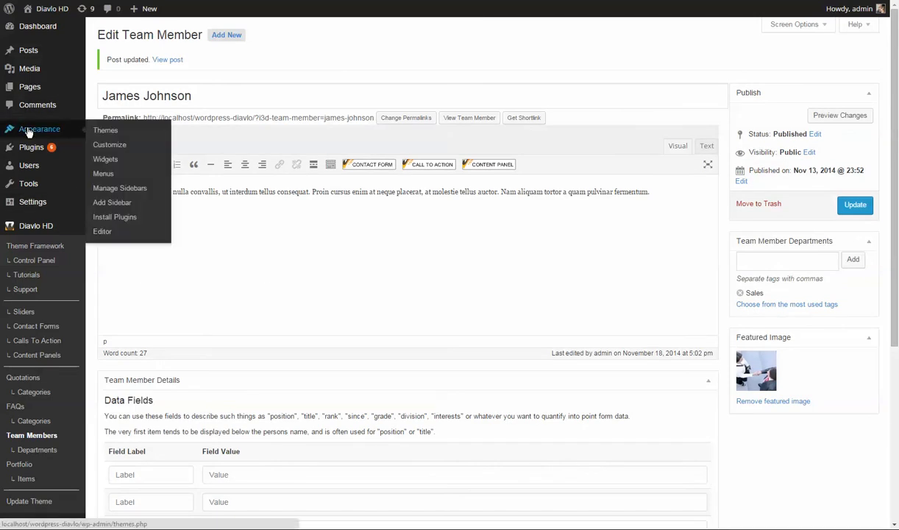
mouse_move(28, 88)
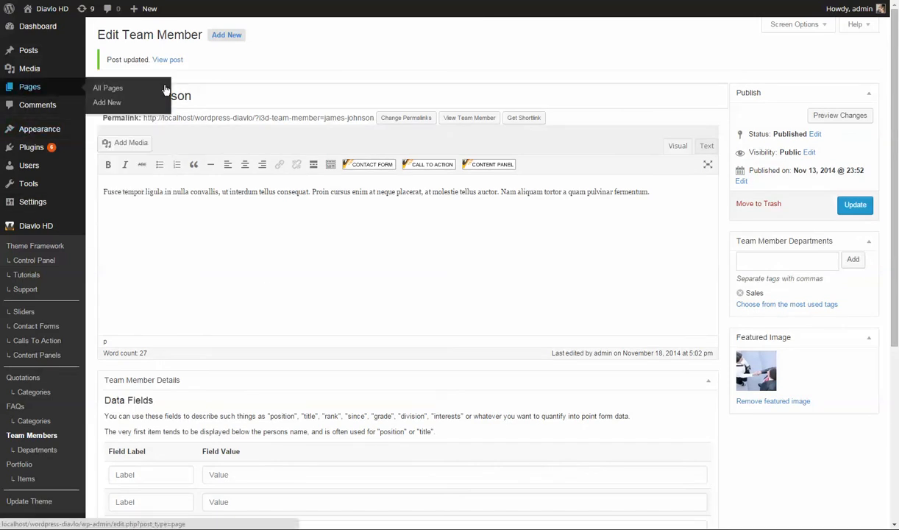
click(120, 89)
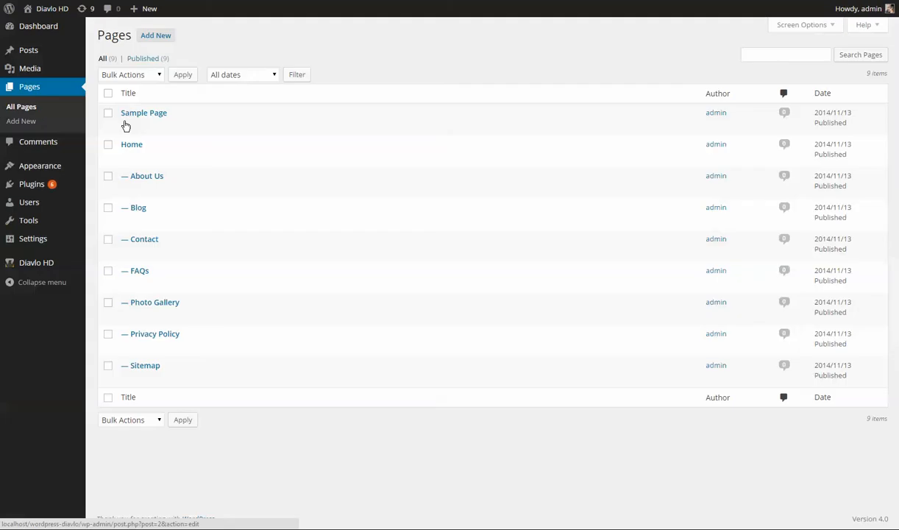
click(127, 191)
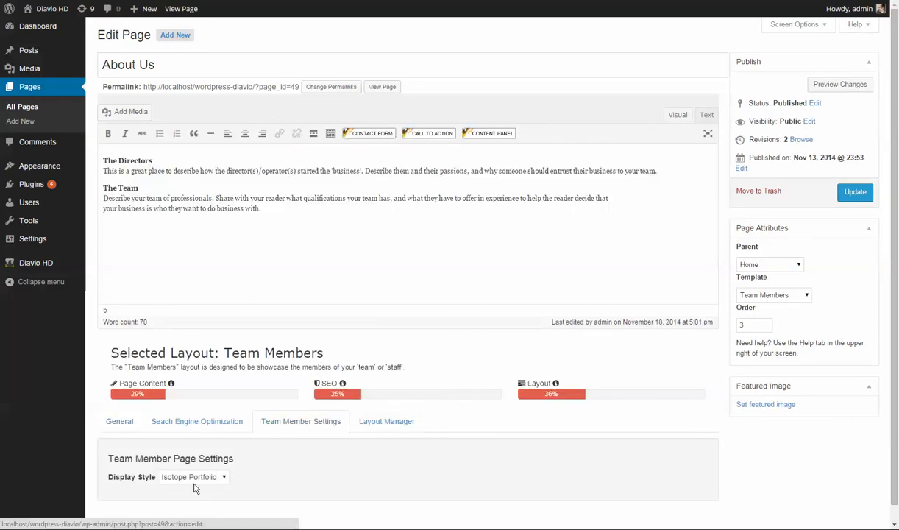
click(200, 478)
click(188, 487)
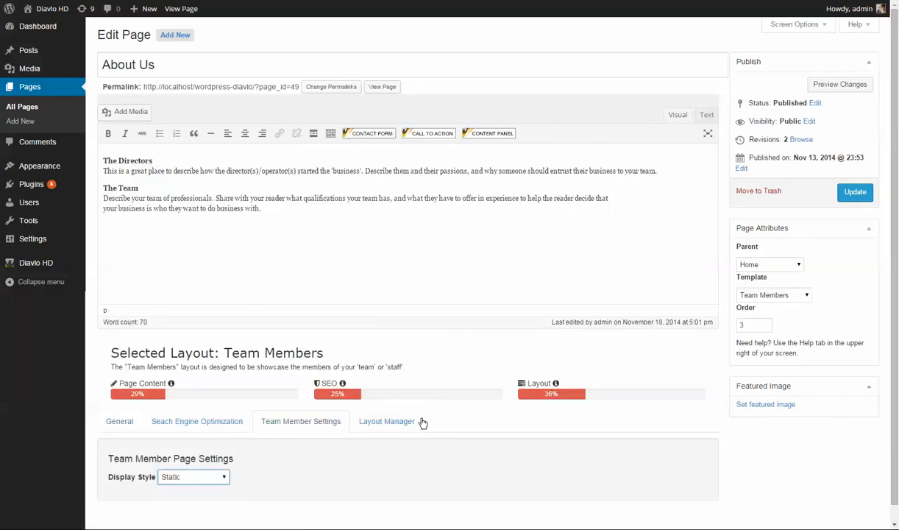
click(854, 191)
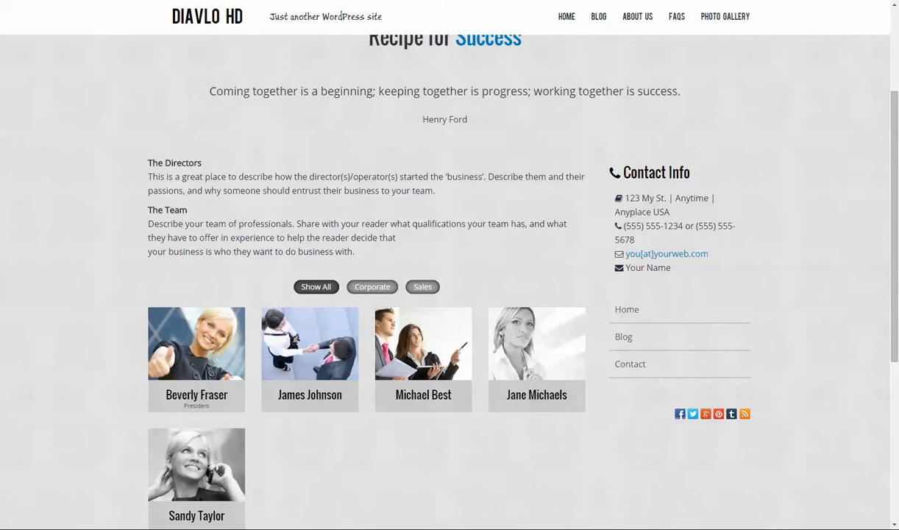
- Reload the public About Us page and review the team members' layout across all department sections
key(F5)
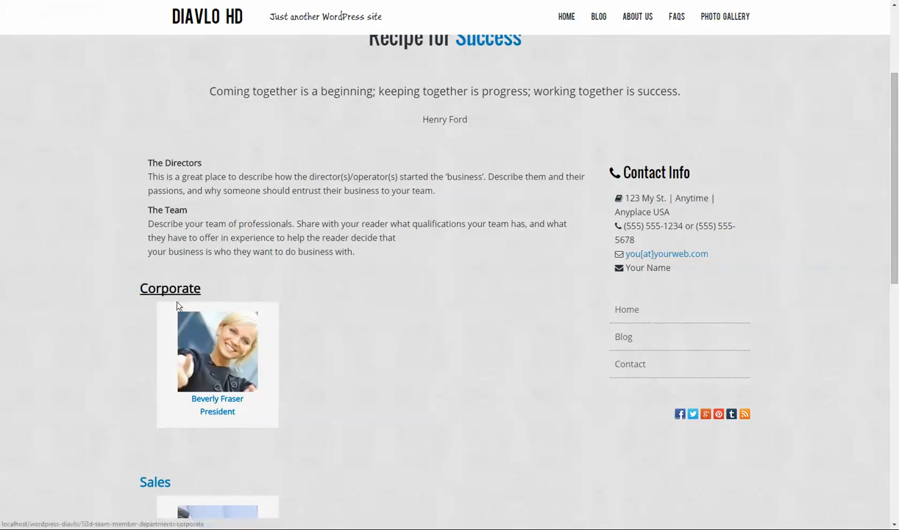
scroll(305, 357, down, 3)
scroll(148, 346, down, 2)
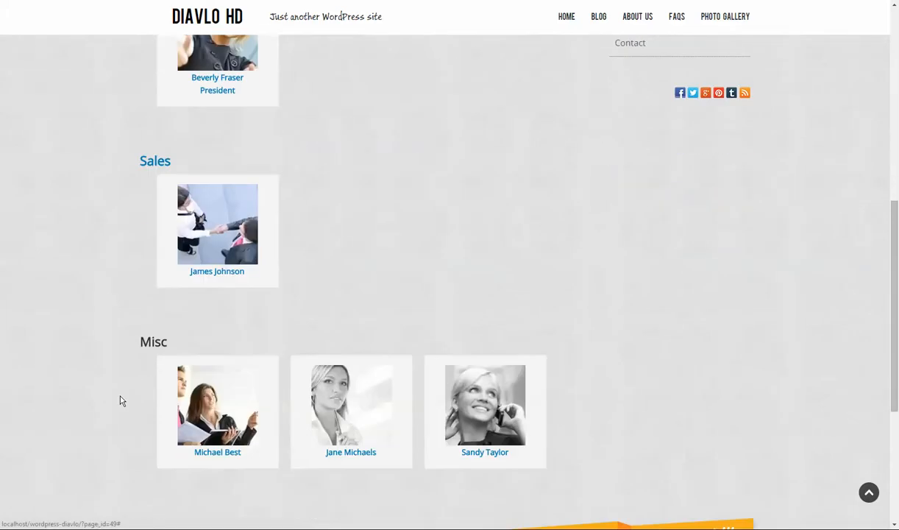
scroll(559, 398, up, 2)
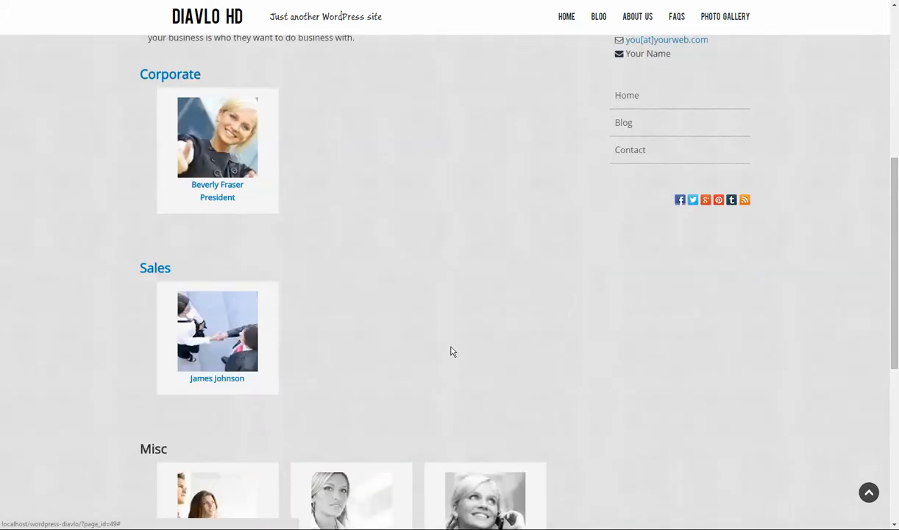
scroll(452, 351, up, 3)
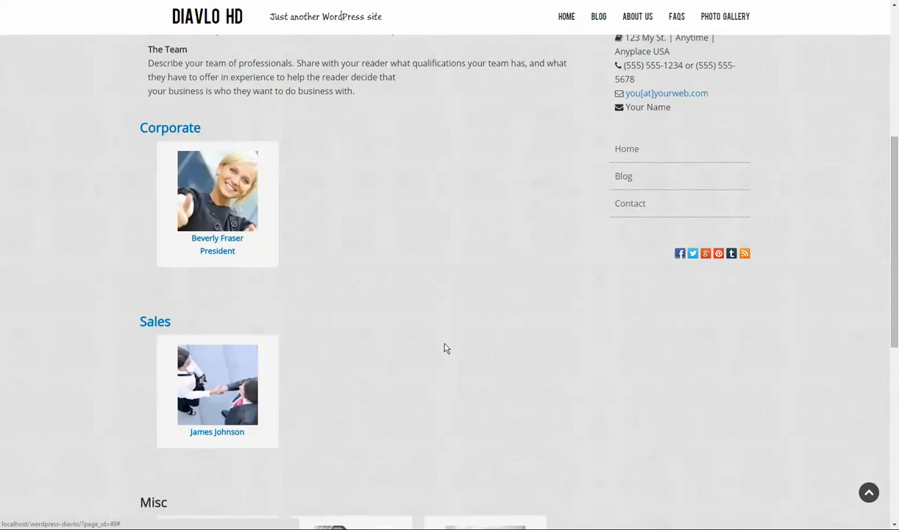
scroll(444, 348, up, 1)
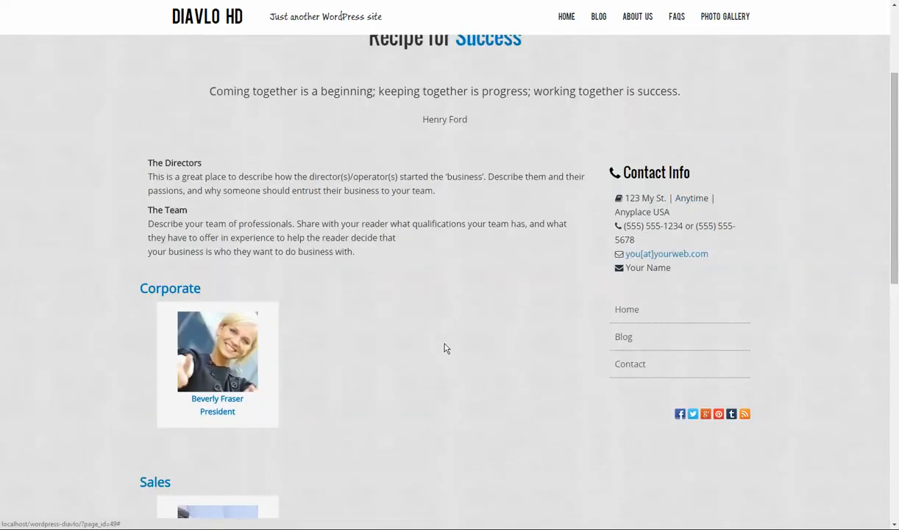